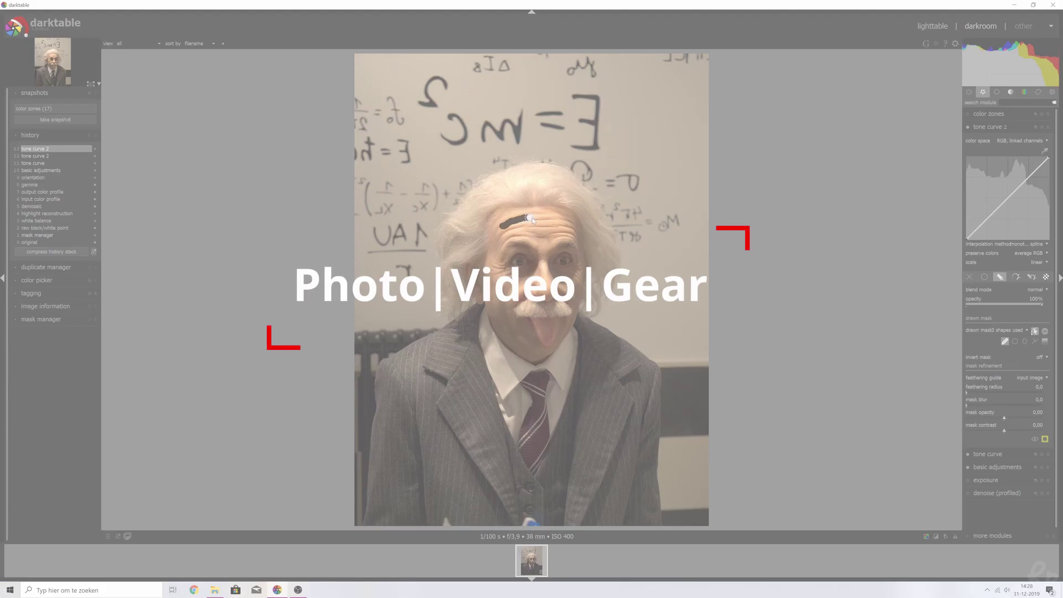
# Collapse the export selected module, briefly expanding and folding styles and tagging along the way.
pyautogui.moveTo(533, 220); pyautogui.dragTo(542, 220)
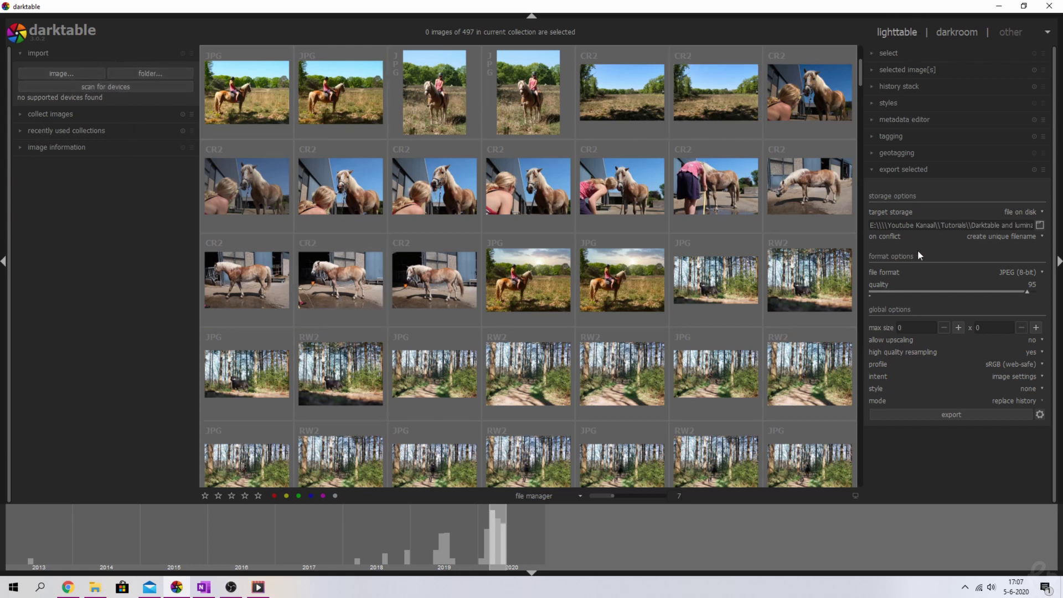
pyautogui.click(895, 169)
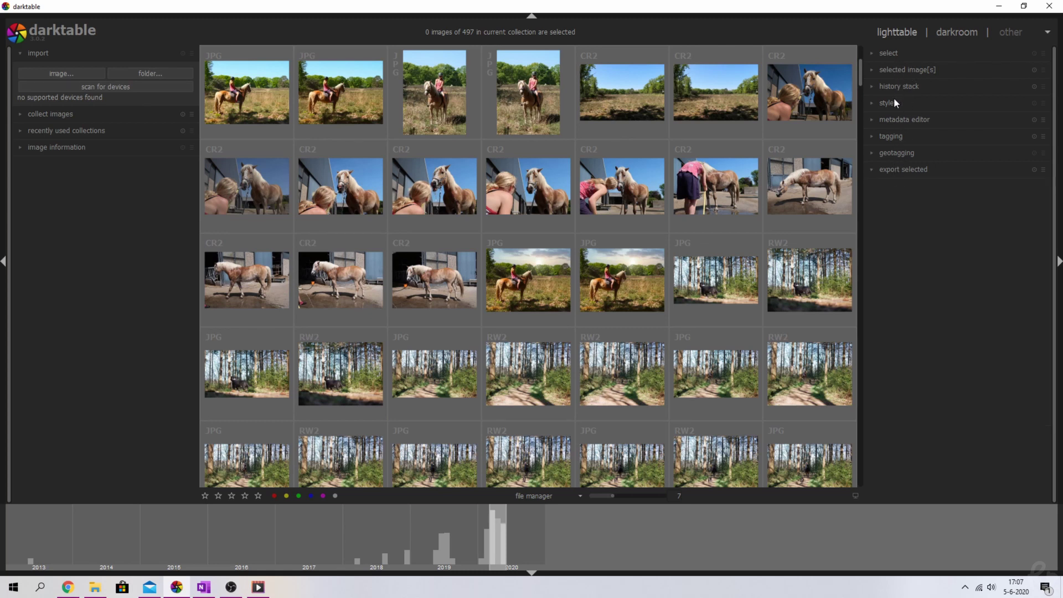
pyautogui.click(894, 103)
pyautogui.click(893, 104)
pyautogui.click(896, 139)
pyautogui.click(896, 137)
pyautogui.click(899, 169)
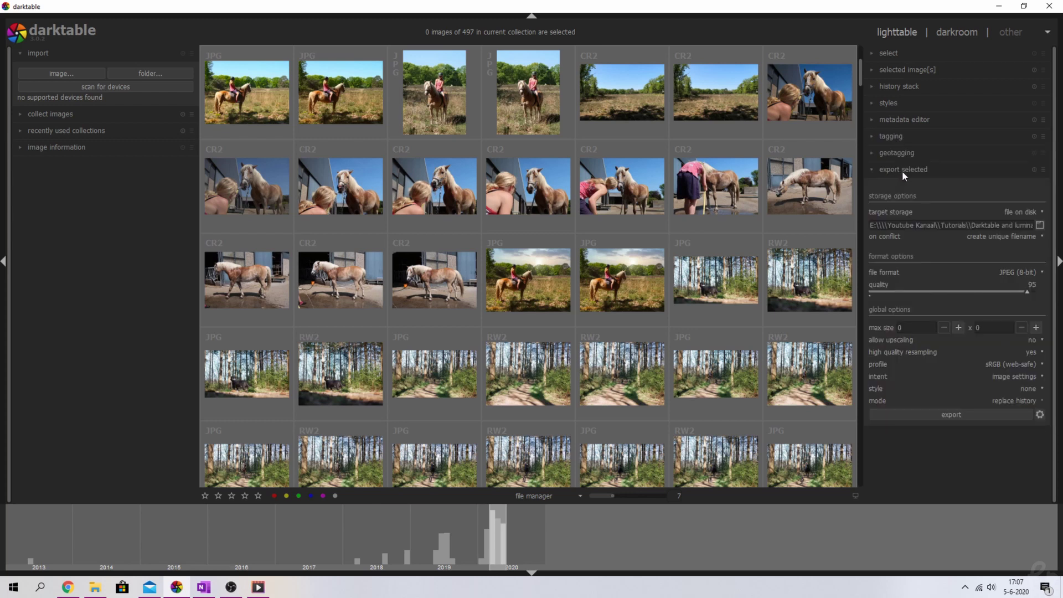
pyautogui.click(902, 171)
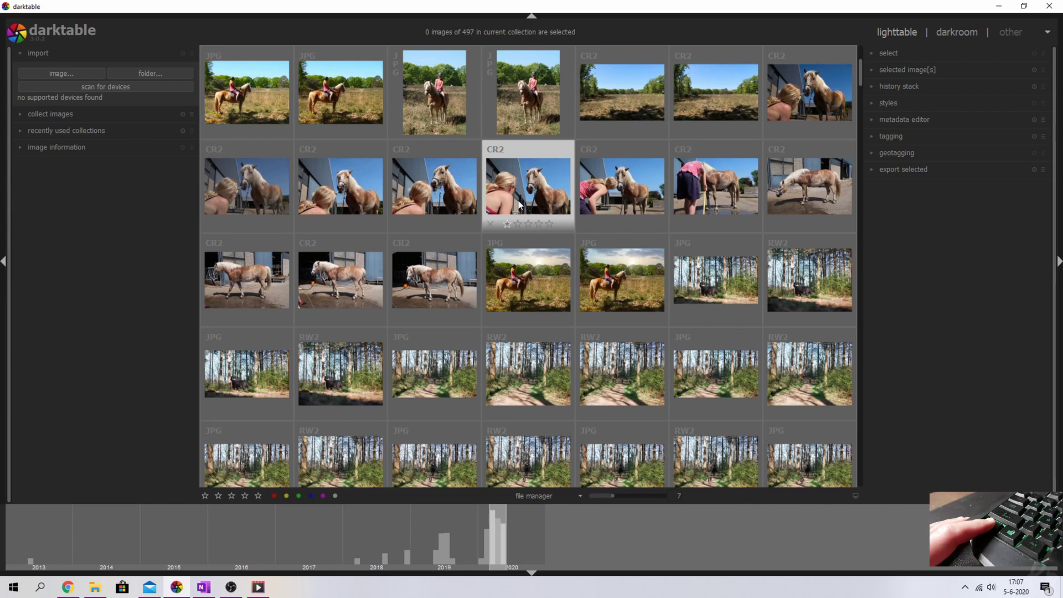
# Ctrl-scroll the thumbnails in and out until the grid shows 13 photos per row.
pyautogui.scroll(5, 520, 205)
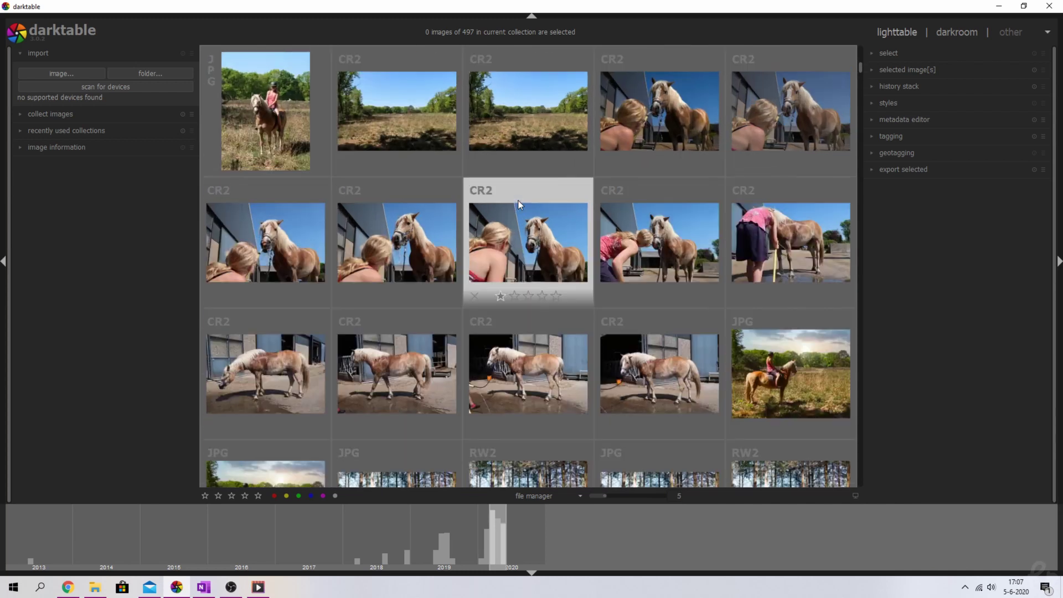
pyautogui.scroll(-6, 518, 201)
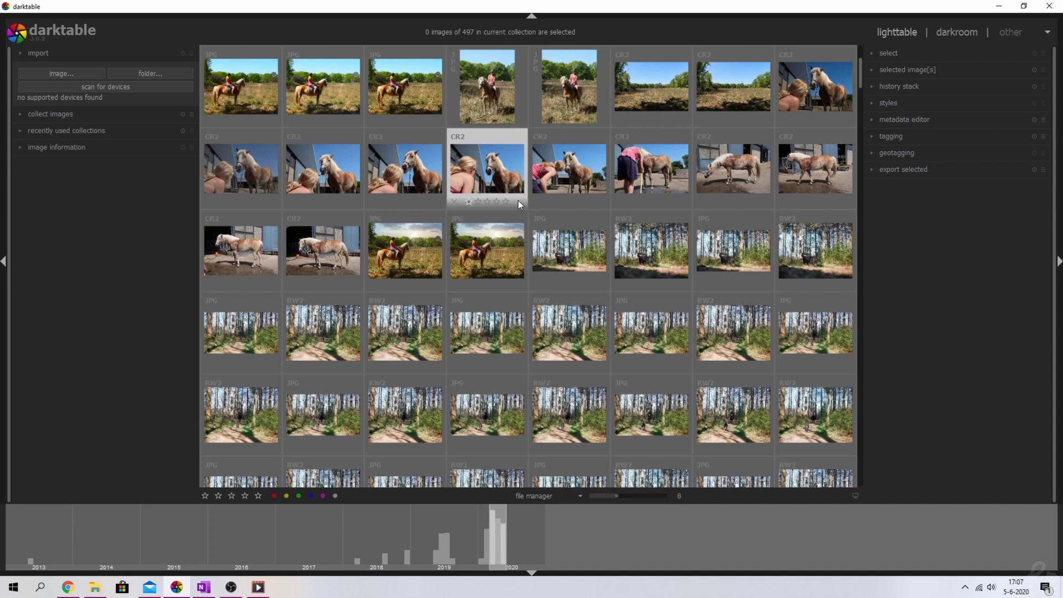
pyautogui.scroll(7, 518, 200)
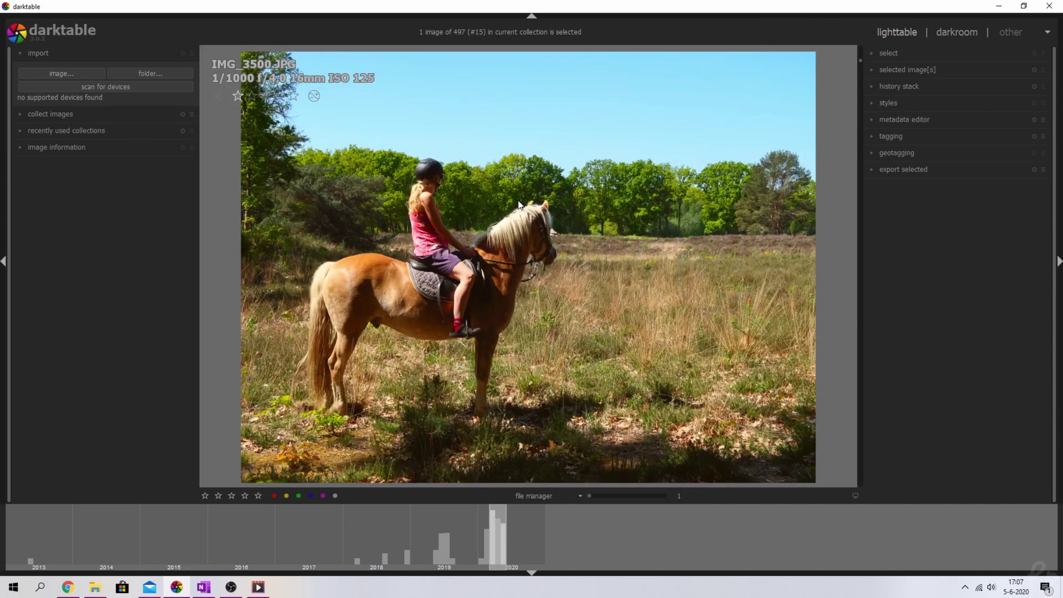
pyautogui.scroll(-12, 519, 205)
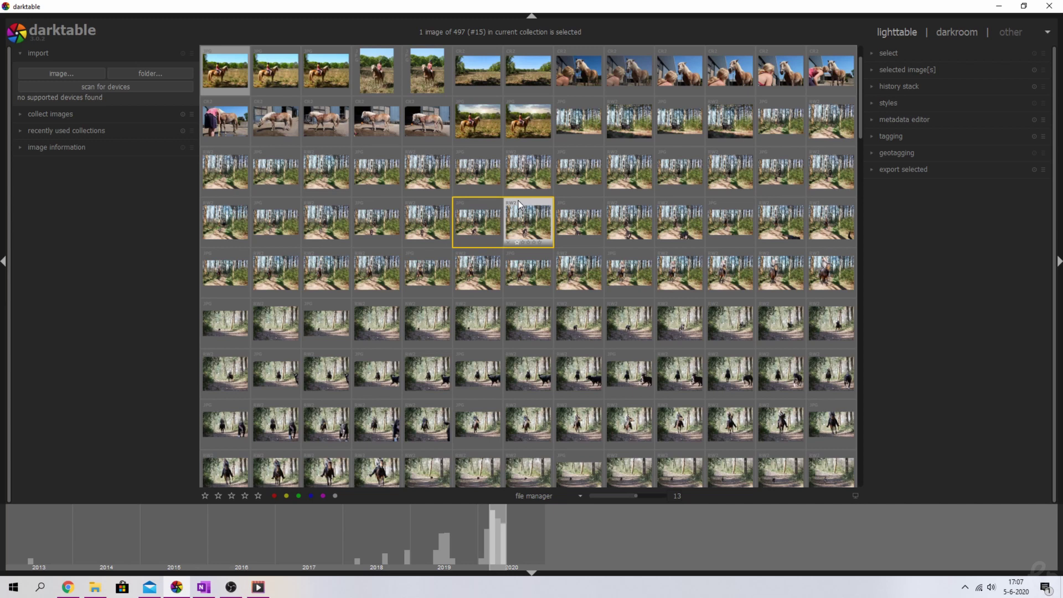
pyautogui.scroll(3, 519, 201)
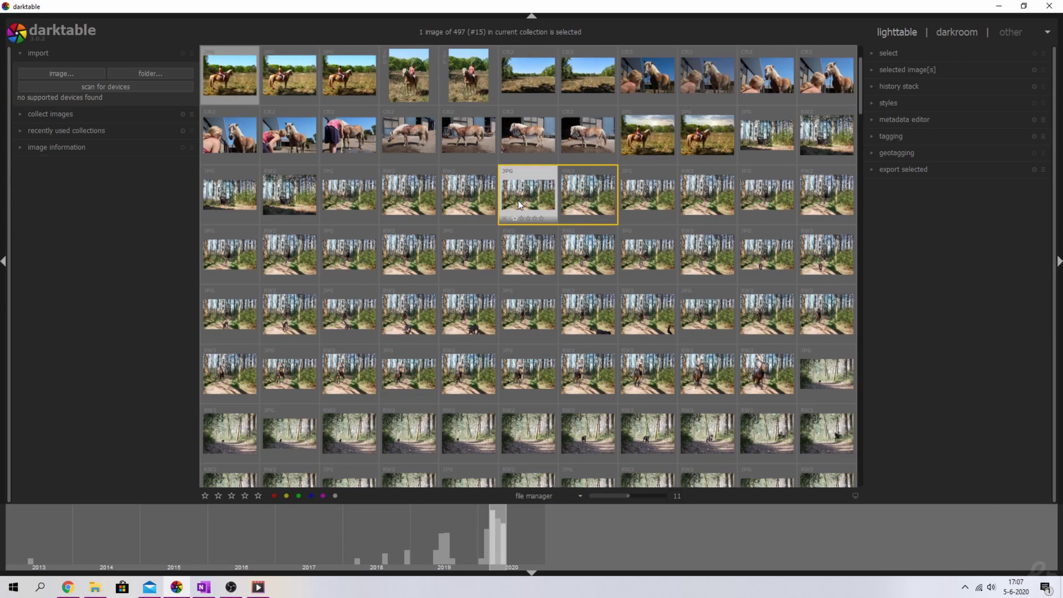
pyautogui.scroll(3, 519, 201)
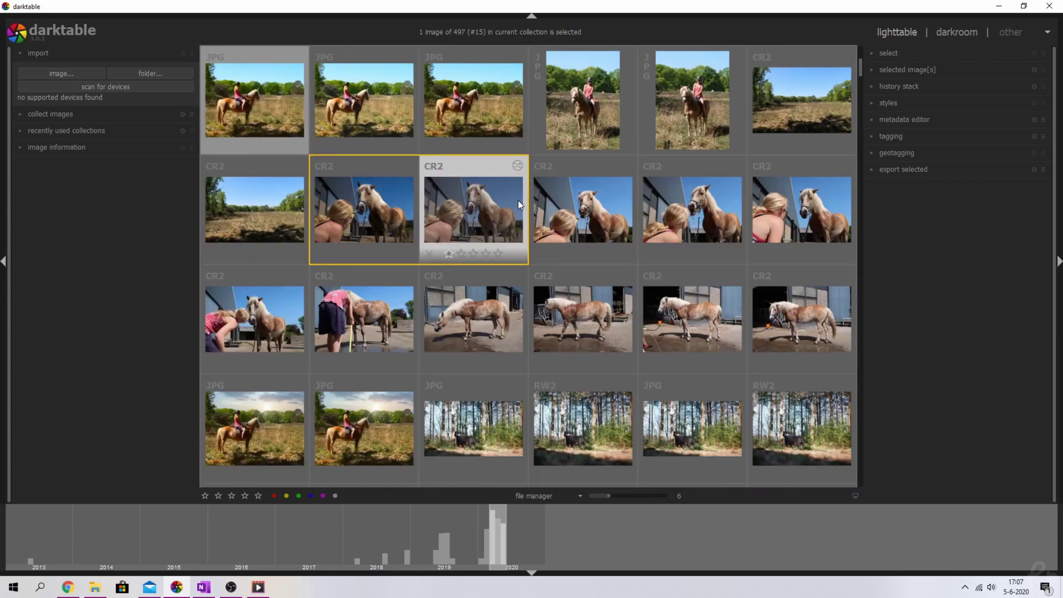
pyautogui.scroll(-5, 520, 205)
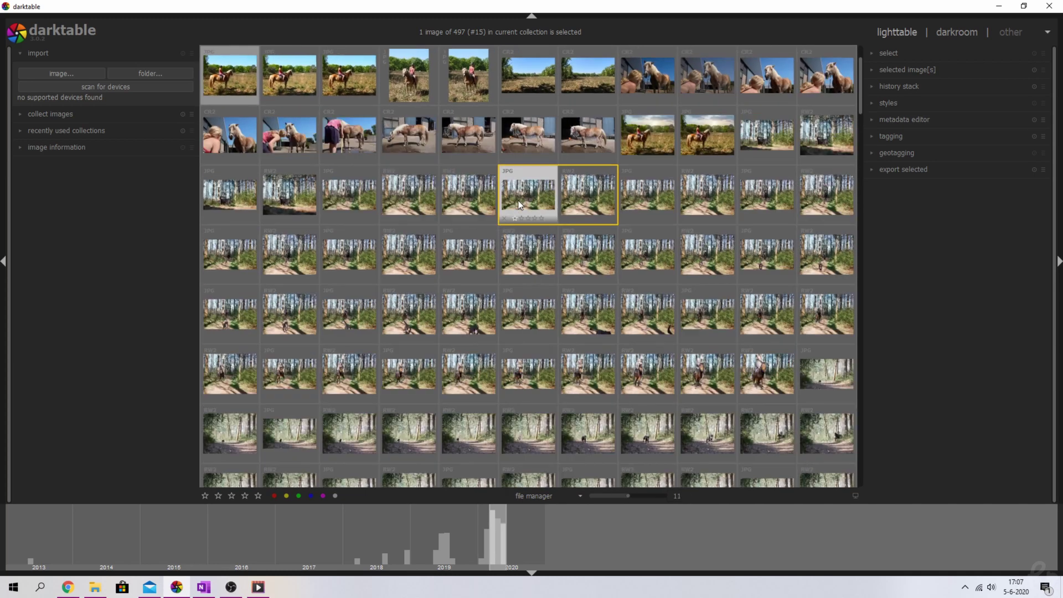
pyautogui.scroll(-1, 518, 200)
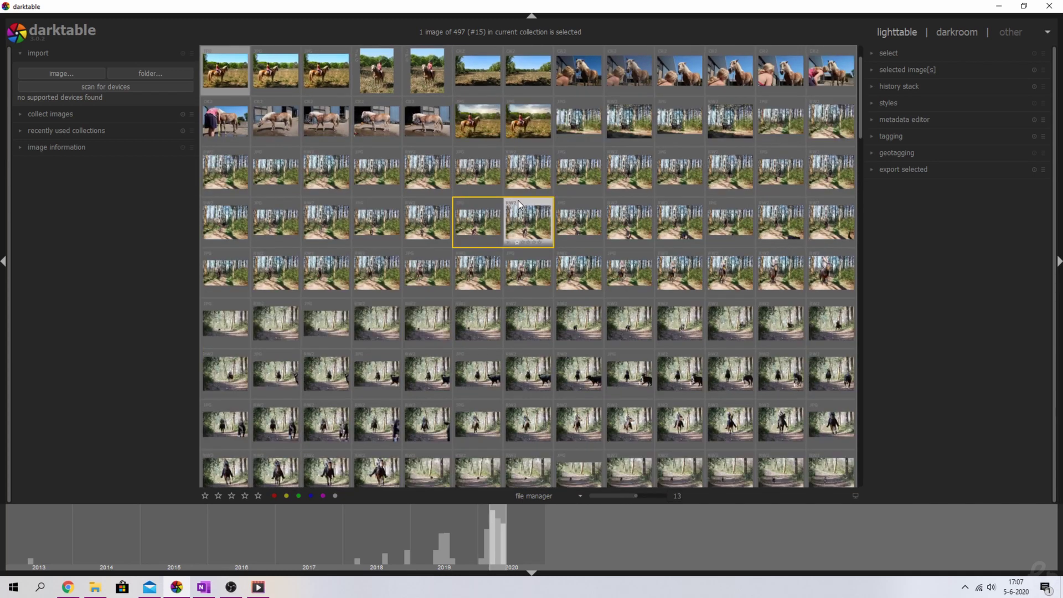
# Switch the lighttable to the culling layout set to show seven images.
pyautogui.press('x')
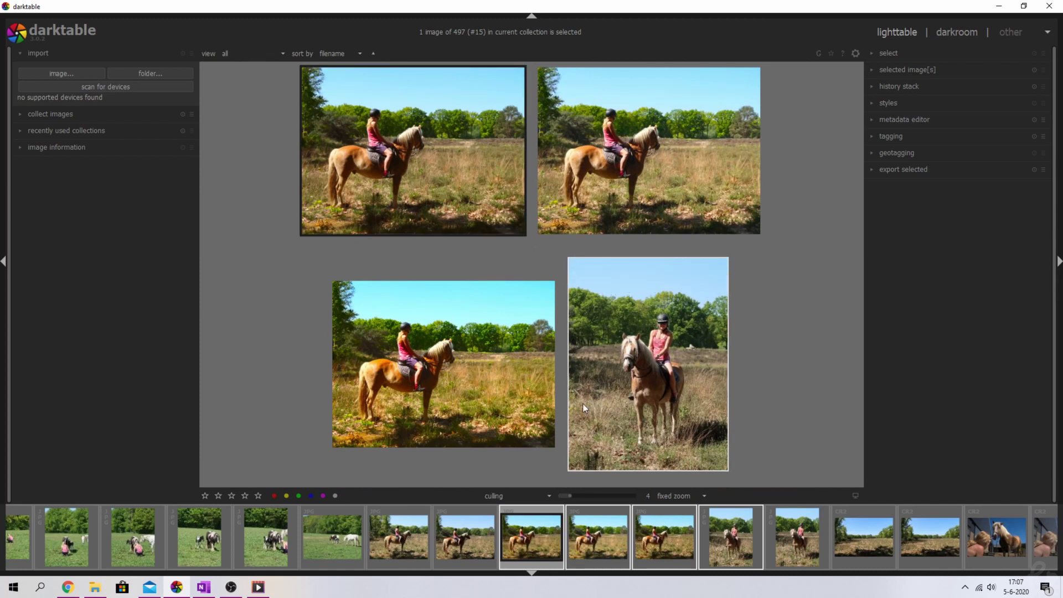
pyautogui.moveTo(573, 498); pyautogui.dragTo(596, 499)
pyautogui.press('x')
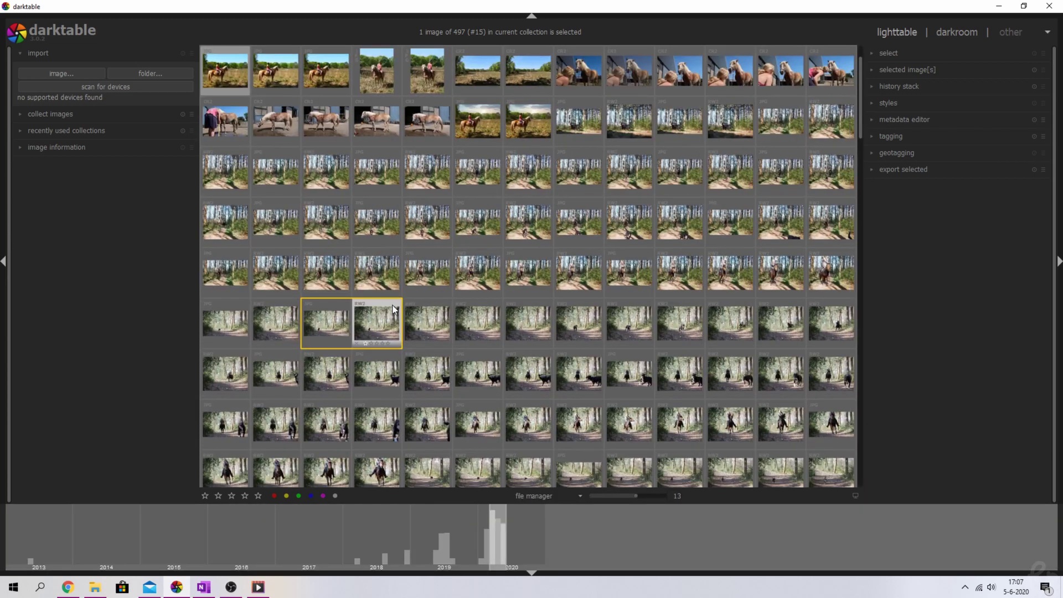
pyautogui.press('x')
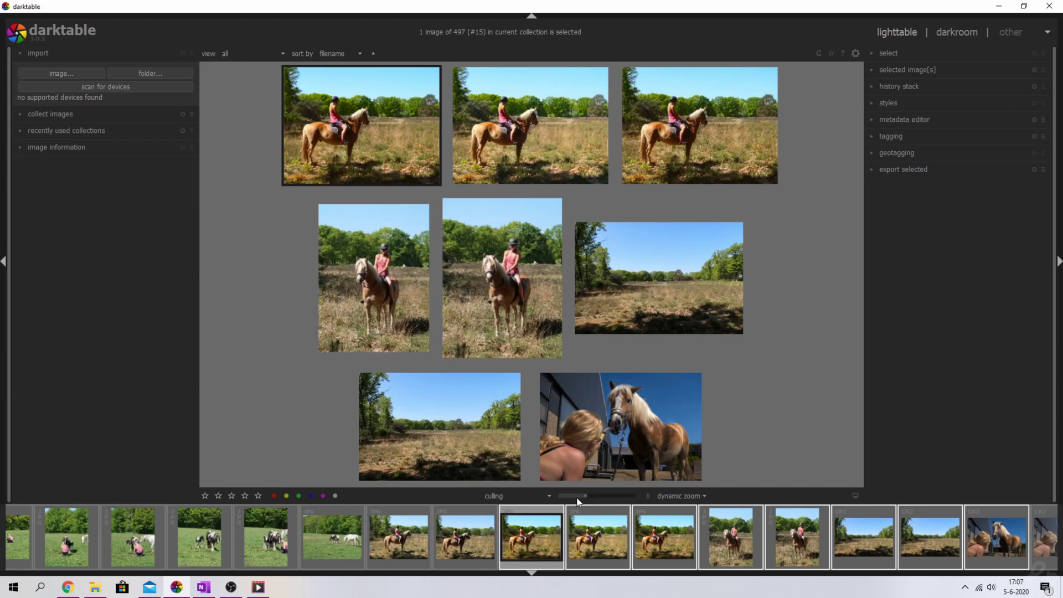
# Scroll through culling to the three shots of the horse drinking from a hose, including IMG_3507.CR2.
pyautogui.scroll(-1, 506, 284)
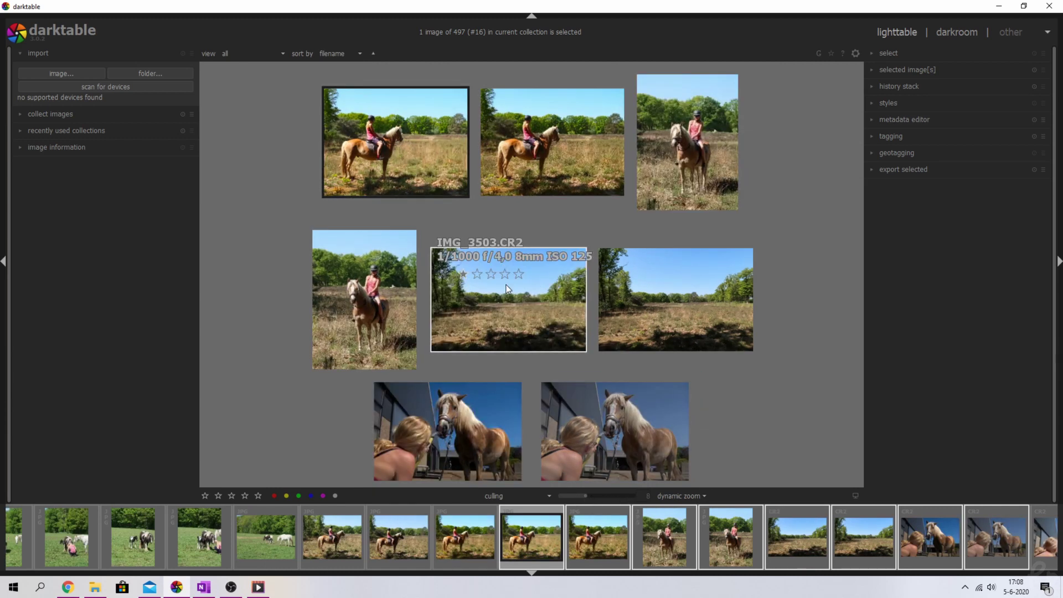
pyautogui.scroll(-1, 506, 289)
pyautogui.scroll(-1, 506, 289)
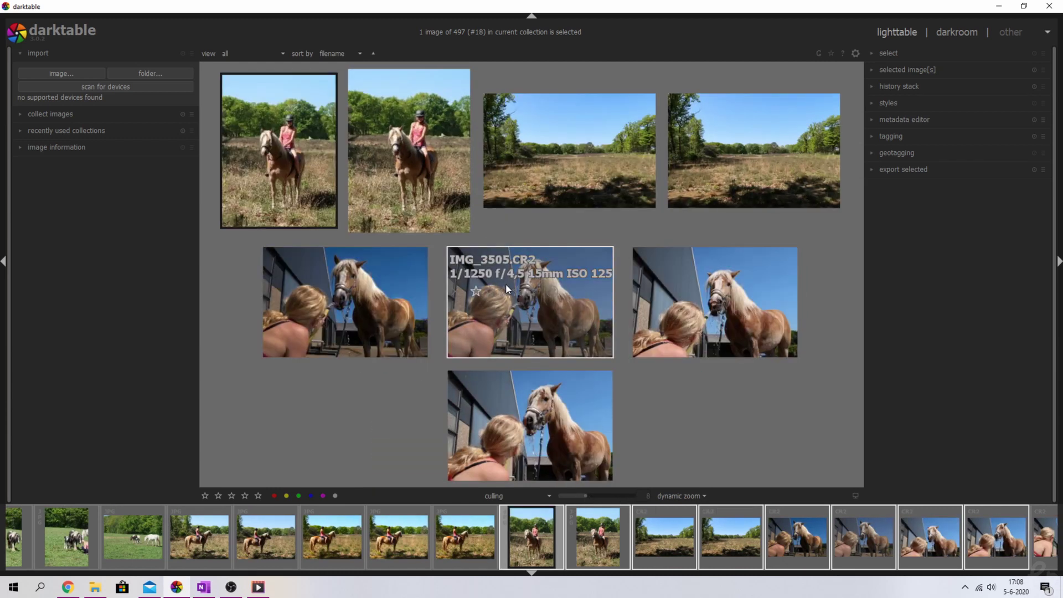
pyautogui.scroll(-1, 506, 288)
pyautogui.keyDown('ctrl'); pyautogui.scroll(5, 580, 367); pyautogui.keyUp('ctrl')
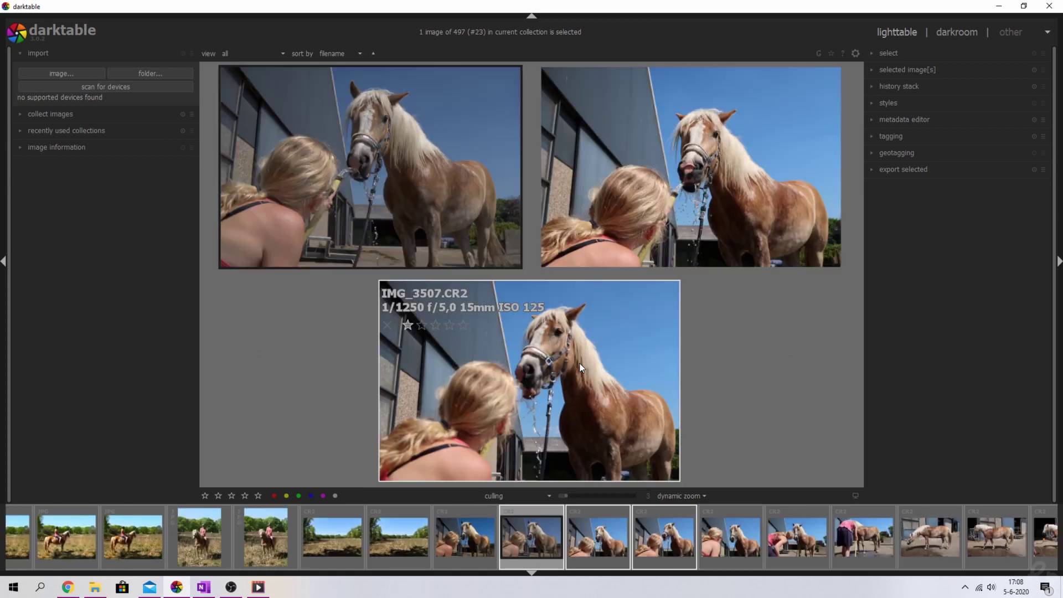
pyautogui.keyDown('ctrl'); pyautogui.scroll(5, 580, 367); pyautogui.keyUp('ctrl')
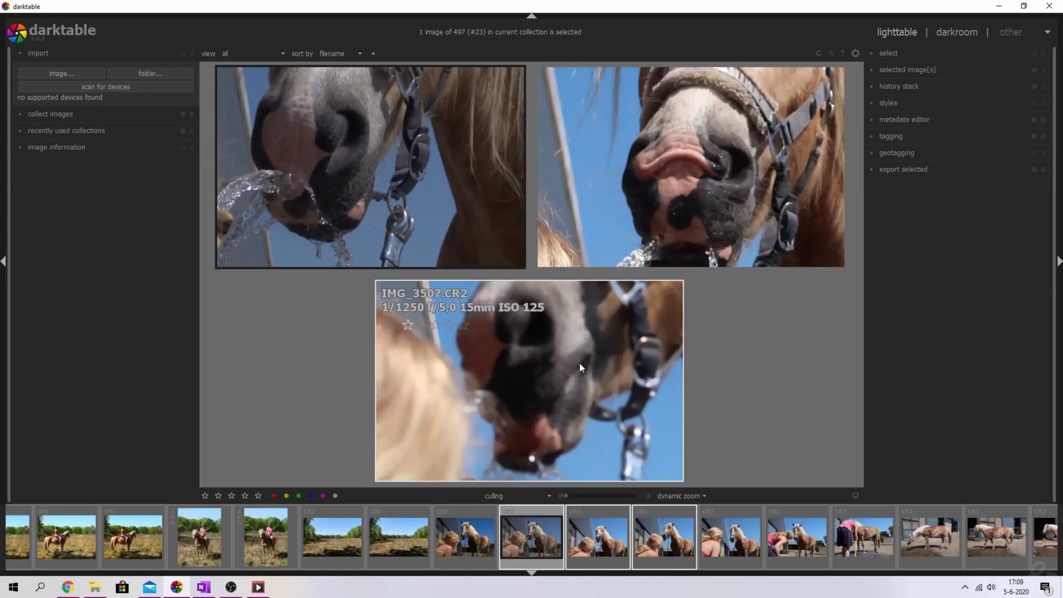
pyautogui.scroll(-5, 580, 364)
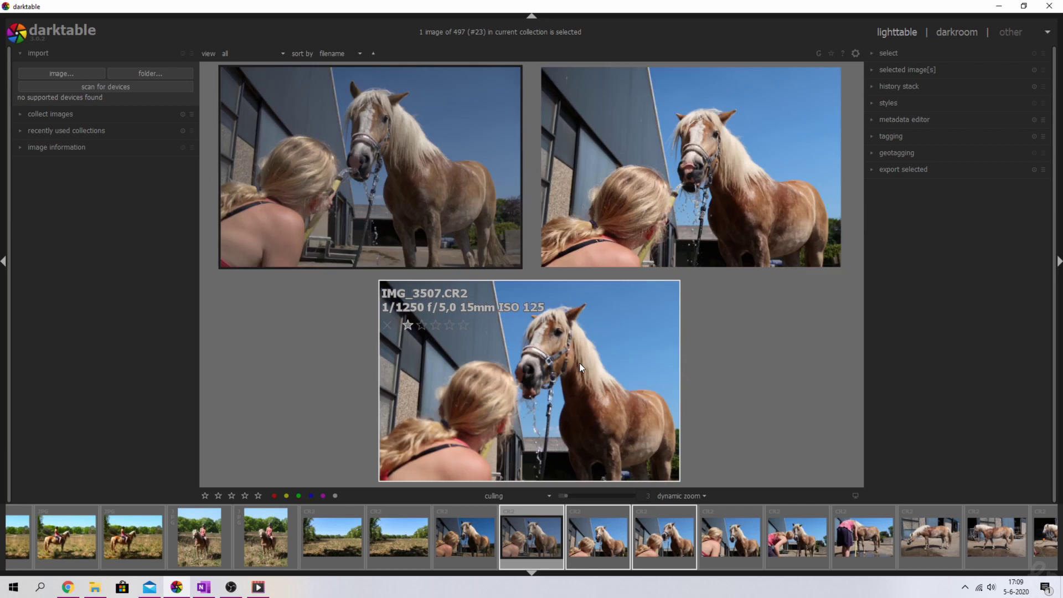
pyautogui.scroll(4, 579, 363)
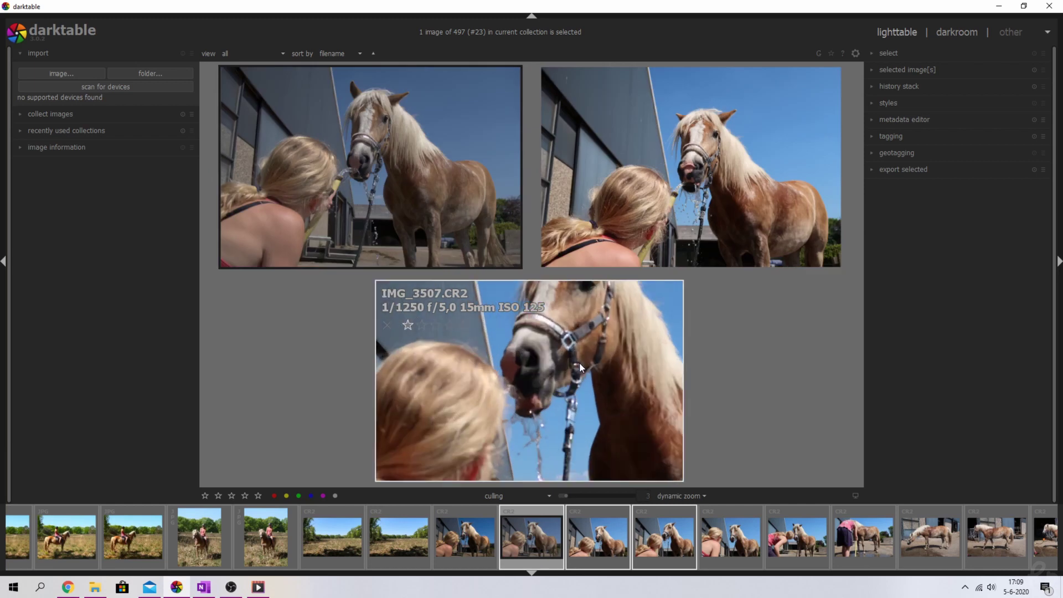
pyautogui.scroll(-4, 579, 363)
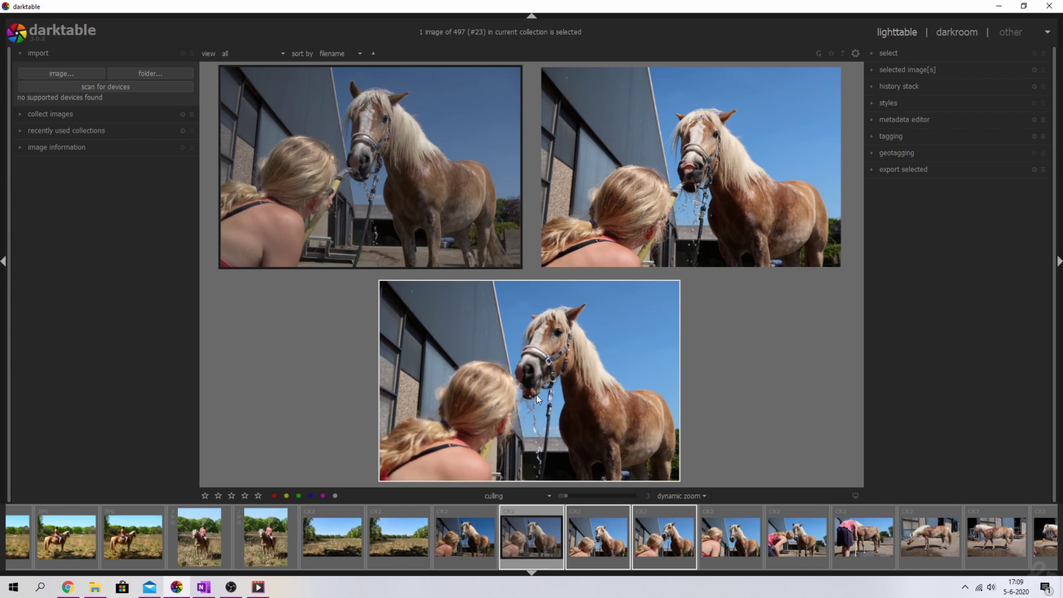
pyautogui.scroll(4, 538, 393)
# Zoom the three shots on the horse's head with focus peaking on, and show image information.
pyautogui.moveTo(541, 390); pyautogui.dragTo(560, 416)
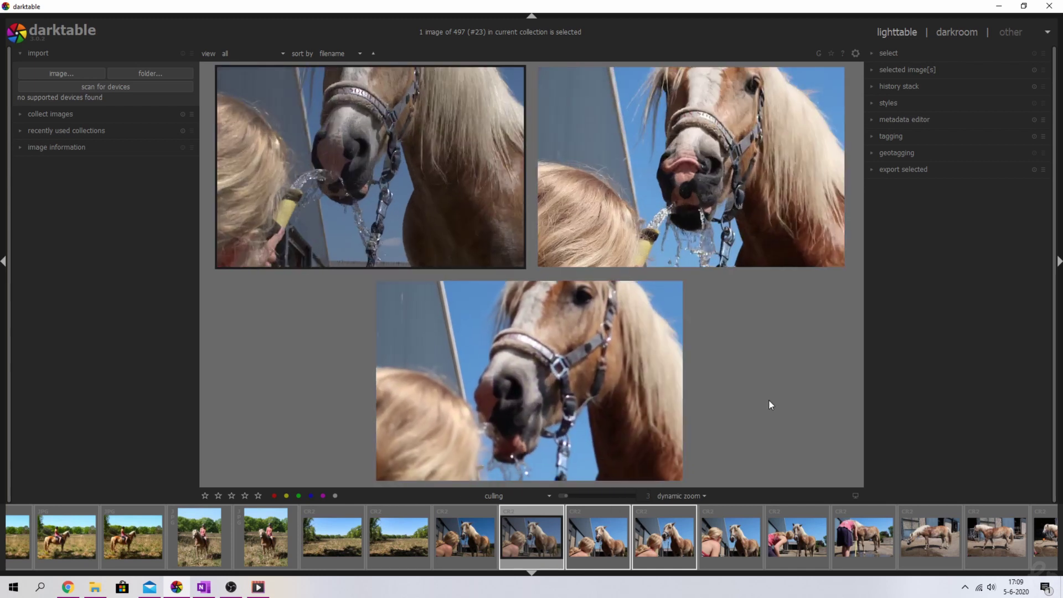
pyautogui.hotkey('ctrl', 'shift', 'f')
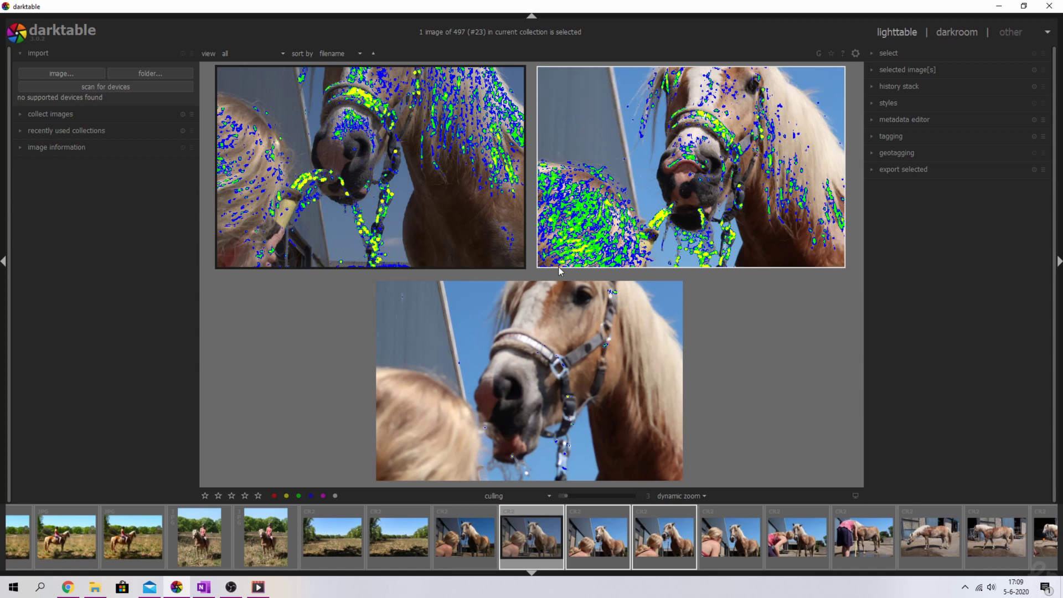
pyautogui.click(21, 148)
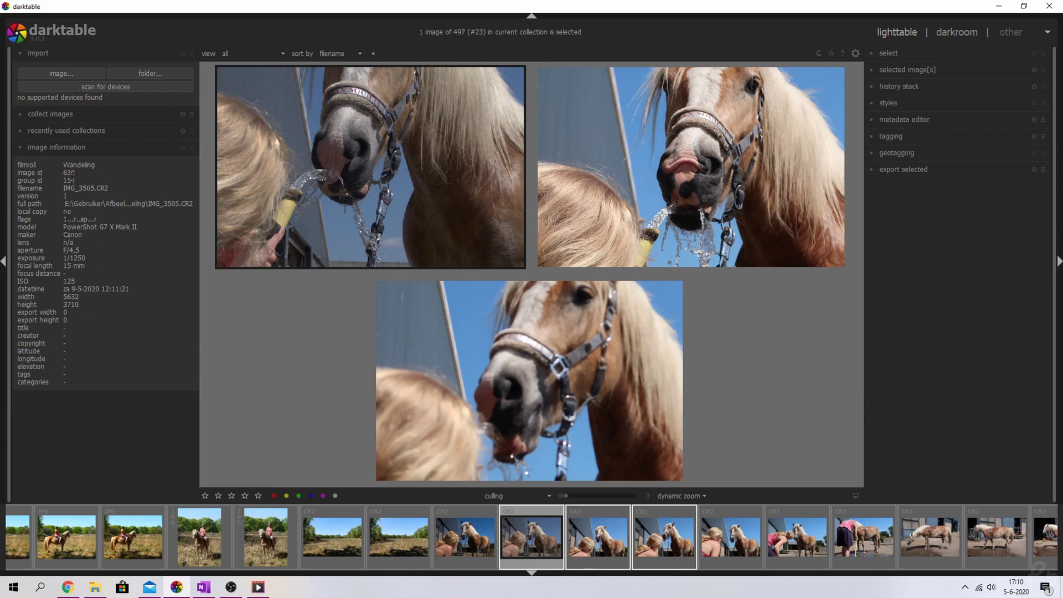
# Check the raw file extension and 1/1250 exposure time, then return to the file manager grid.
pyautogui.moveTo(90, 189); pyautogui.dragTo(104, 189)
pyautogui.moveTo(82, 258); pyautogui.dragTo(80, 281)
pyautogui.press('x')
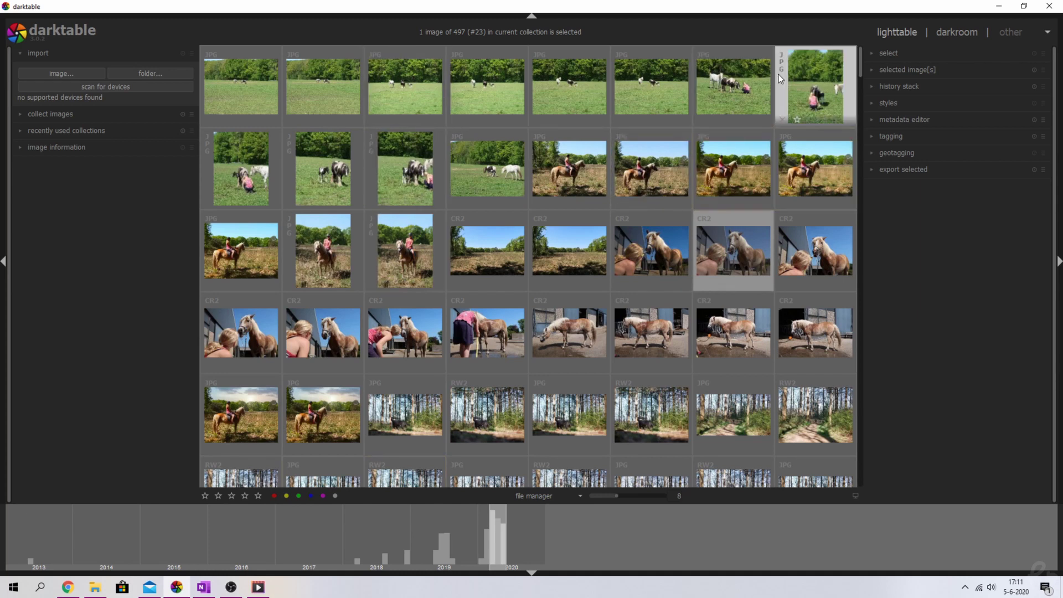
# Hide the top header, glance at preferences, and reject the third top-row photo with R.
pyautogui.click(531, 16)
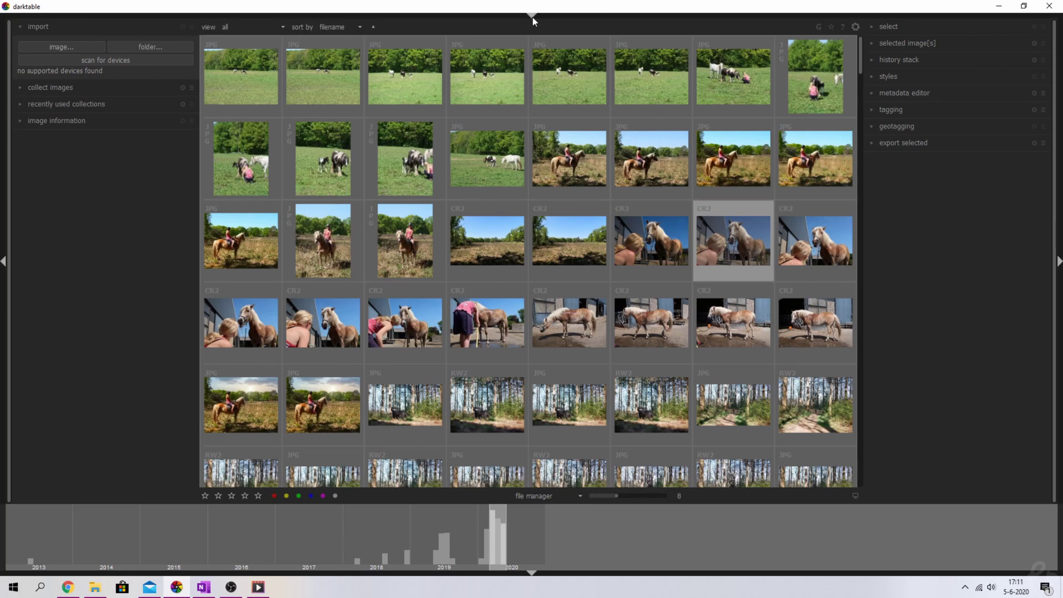
pyautogui.click(857, 27)
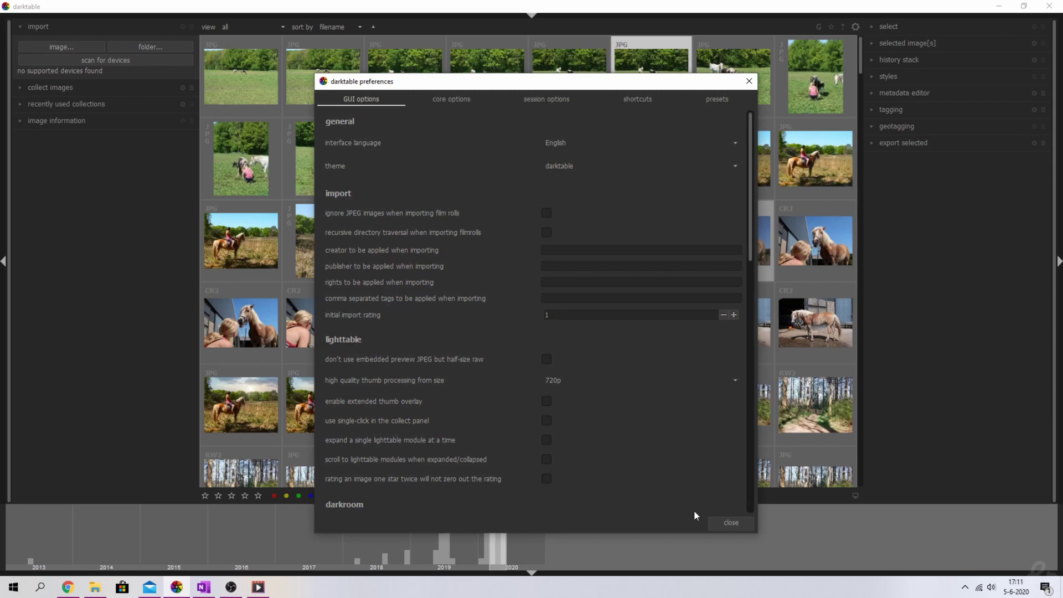
pyautogui.click(726, 524)
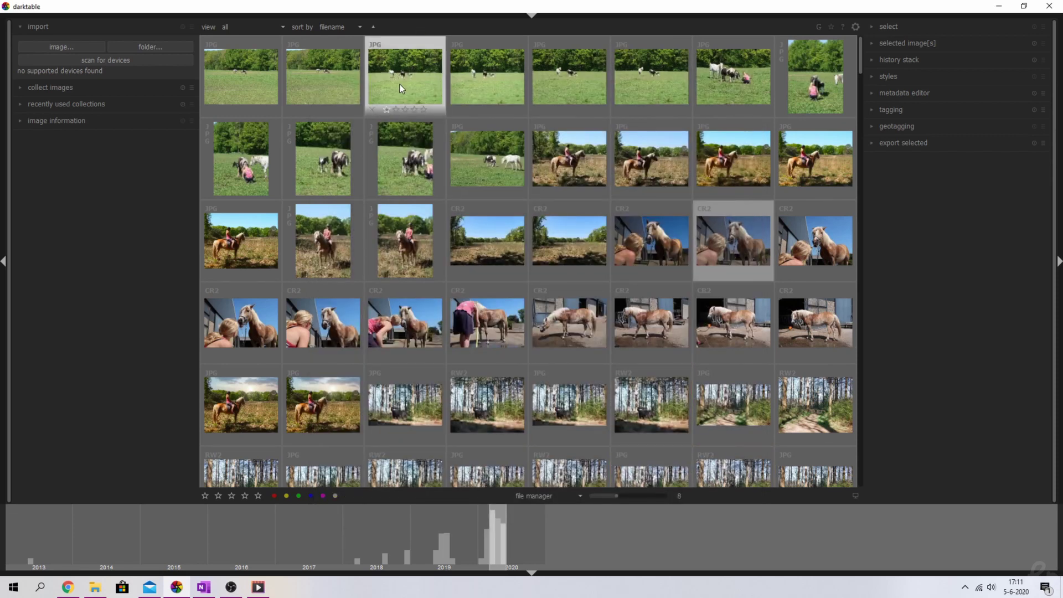
pyautogui.press('r')
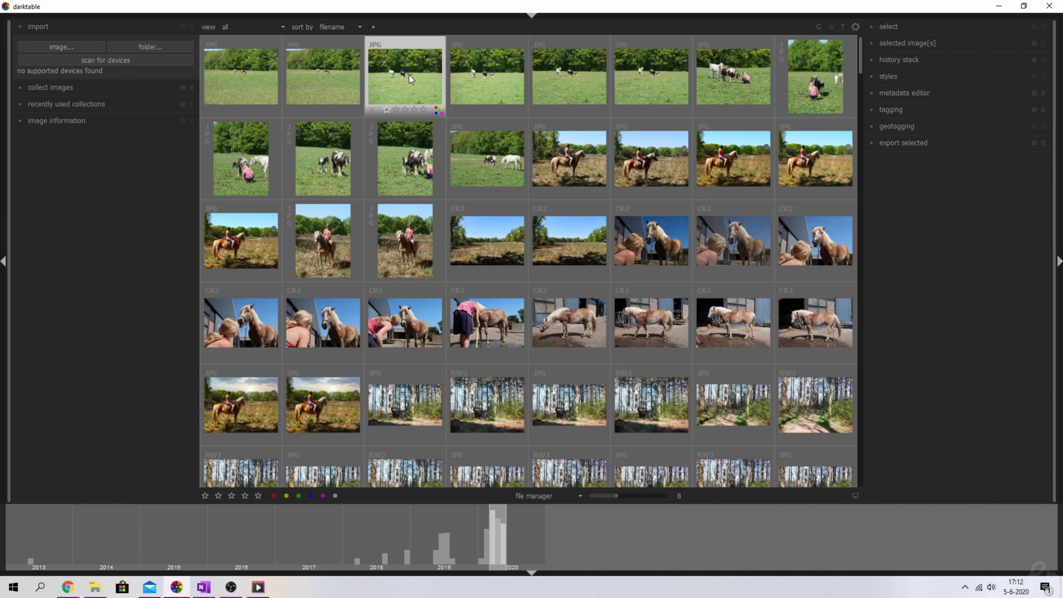
# Look through the styles list and the metadata editor fields in the right panel.
pyautogui.click(877, 75)
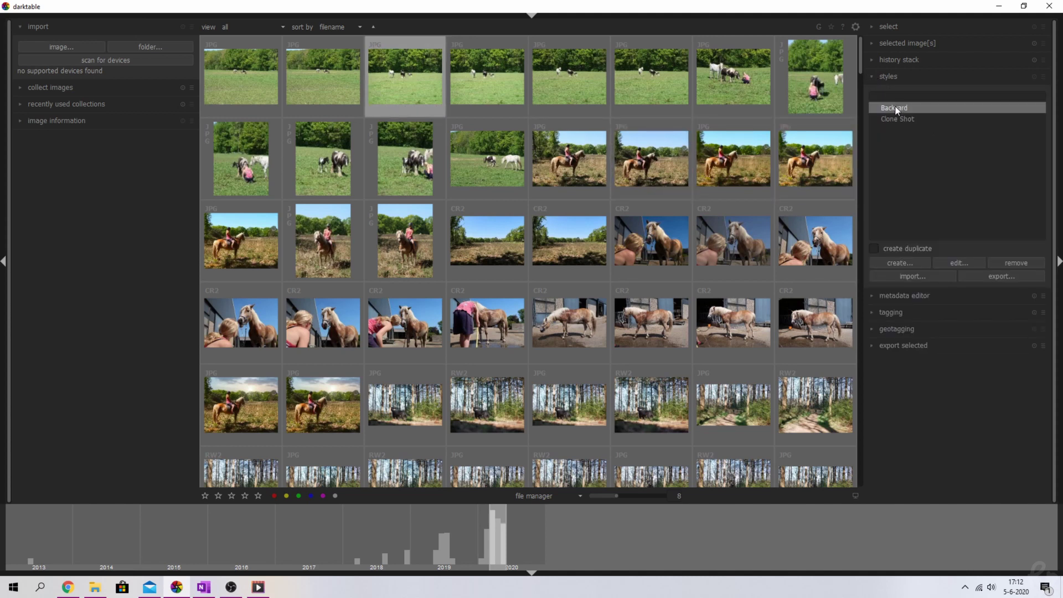
pyautogui.moveTo(897, 123)
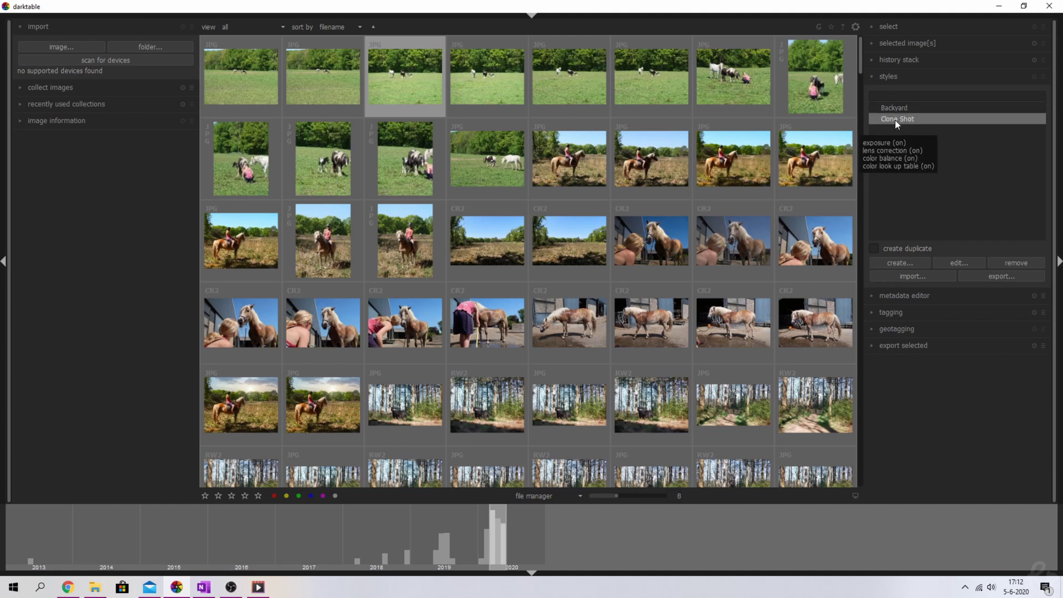
pyautogui.click(892, 79)
pyautogui.click(891, 93)
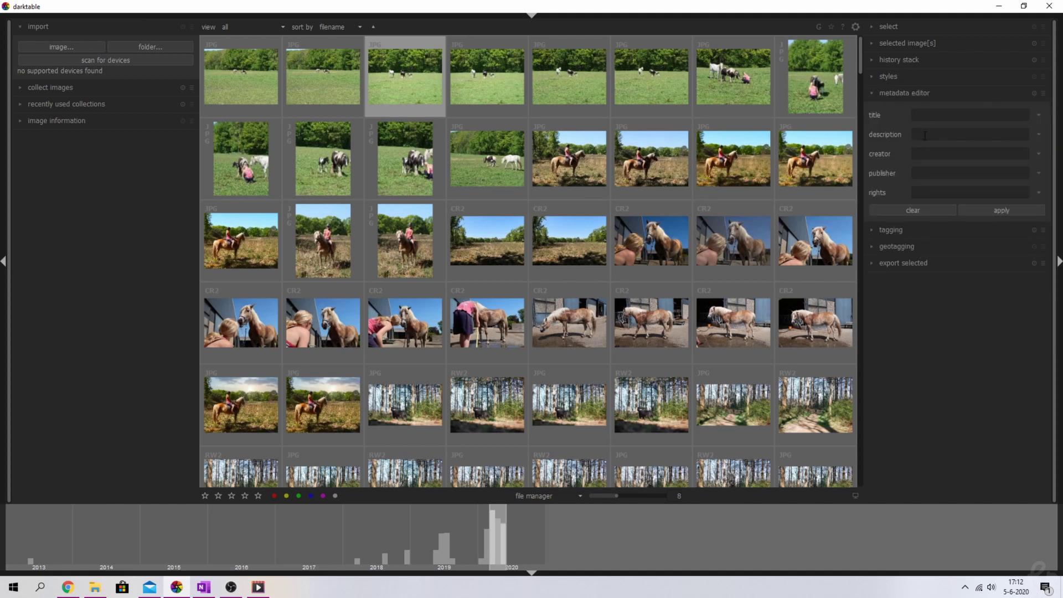
pyautogui.click(886, 93)
# Peek at the tagging and geotagging options, then restore the header bar.
pyautogui.click(886, 111)
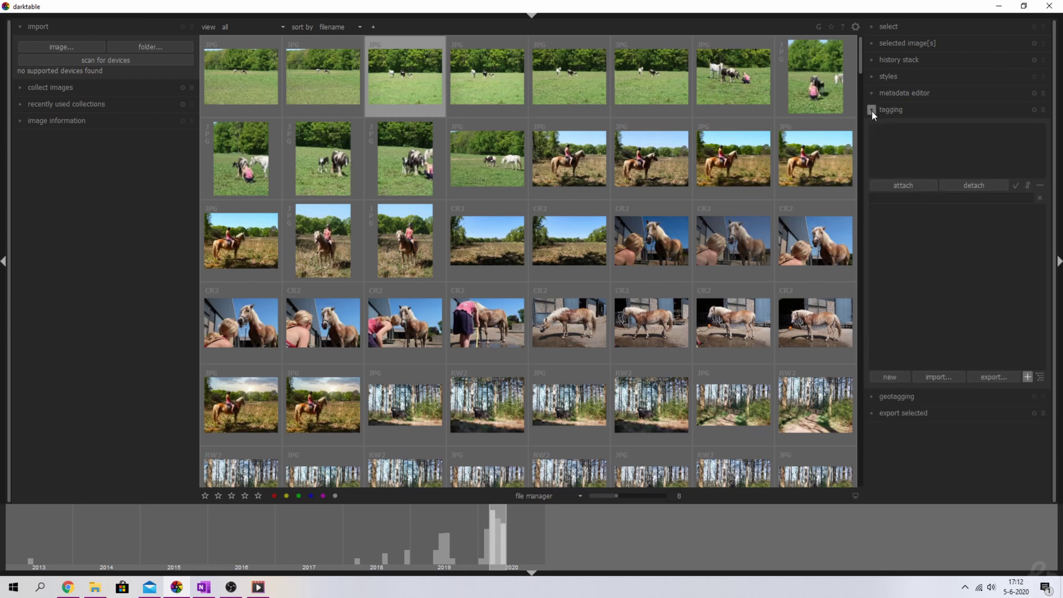
pyautogui.click(872, 111)
pyautogui.click(875, 126)
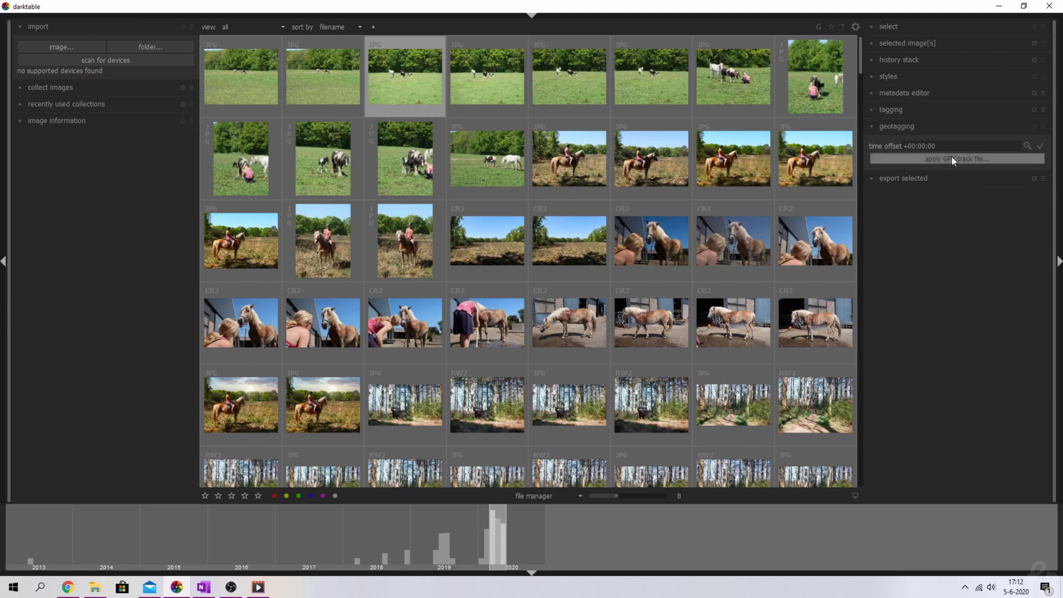
pyautogui.click(872, 126)
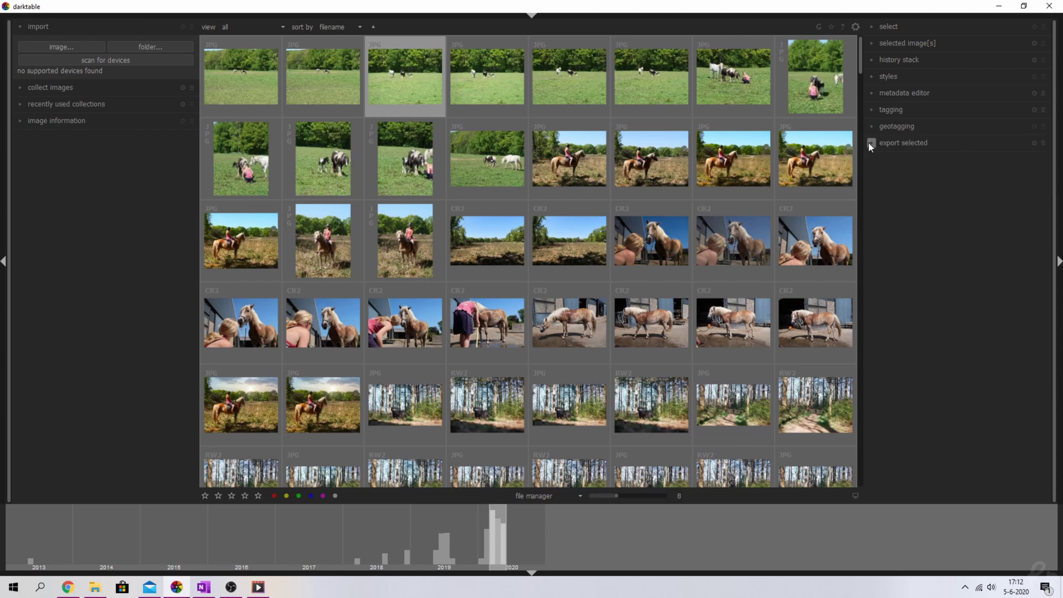
pyautogui.click(532, 15)
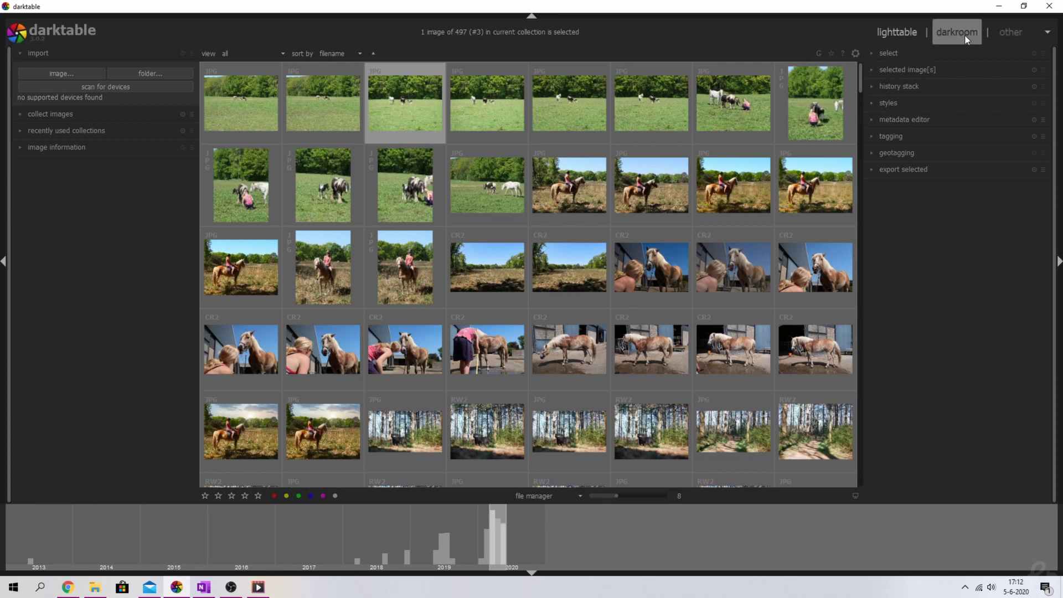
# Change the export target path so the file name part reads LOL.
pyautogui.click(903, 170)
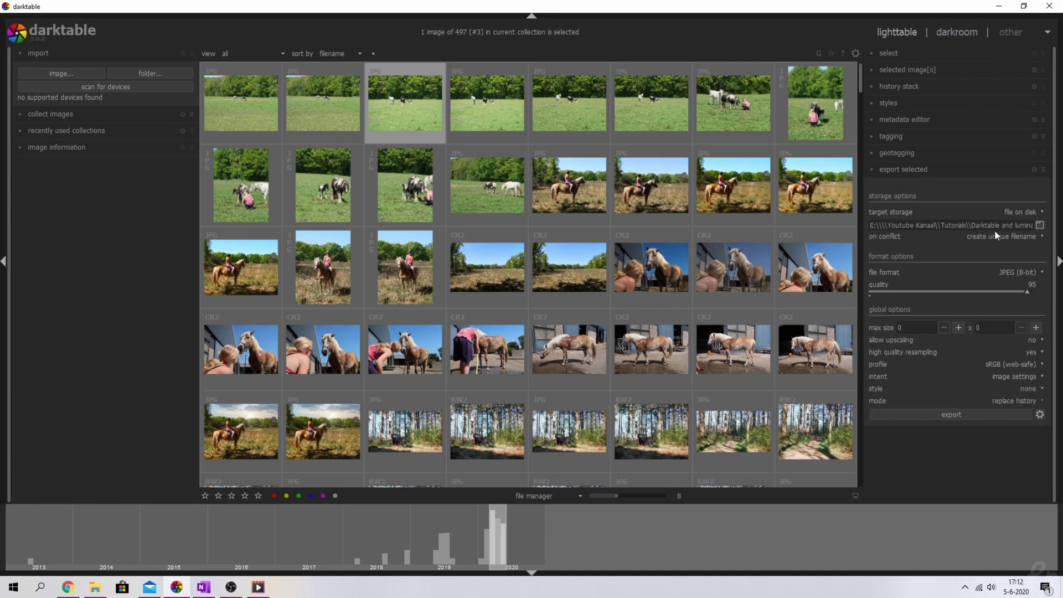
pyautogui.moveTo(998, 226); pyautogui.dragTo(1028, 231)
pyautogui.write('LOL')
# Set the export format to JPEG (8-bit) at quality 92 with the sRGB (web-safe) profile.
pyautogui.click(973, 271)
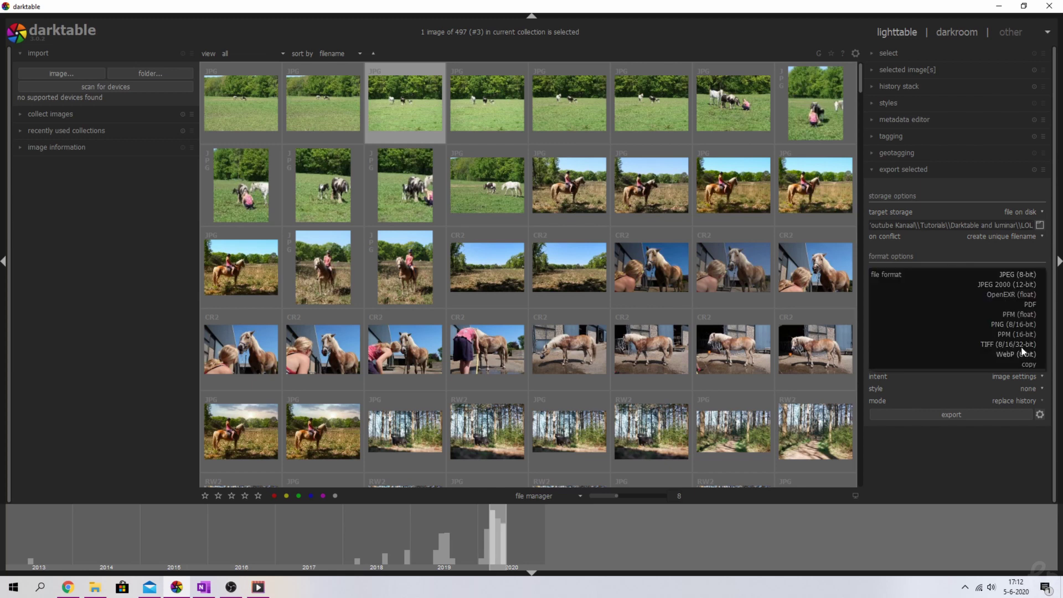
pyautogui.click(1022, 276)
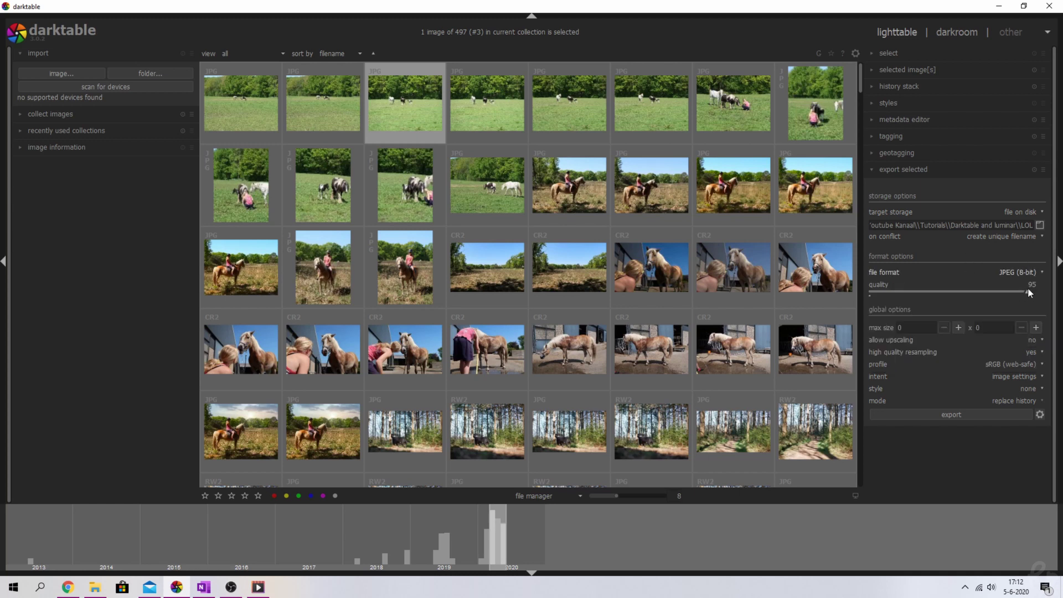
pyautogui.moveTo(1028, 291); pyautogui.dragTo(957, 297)
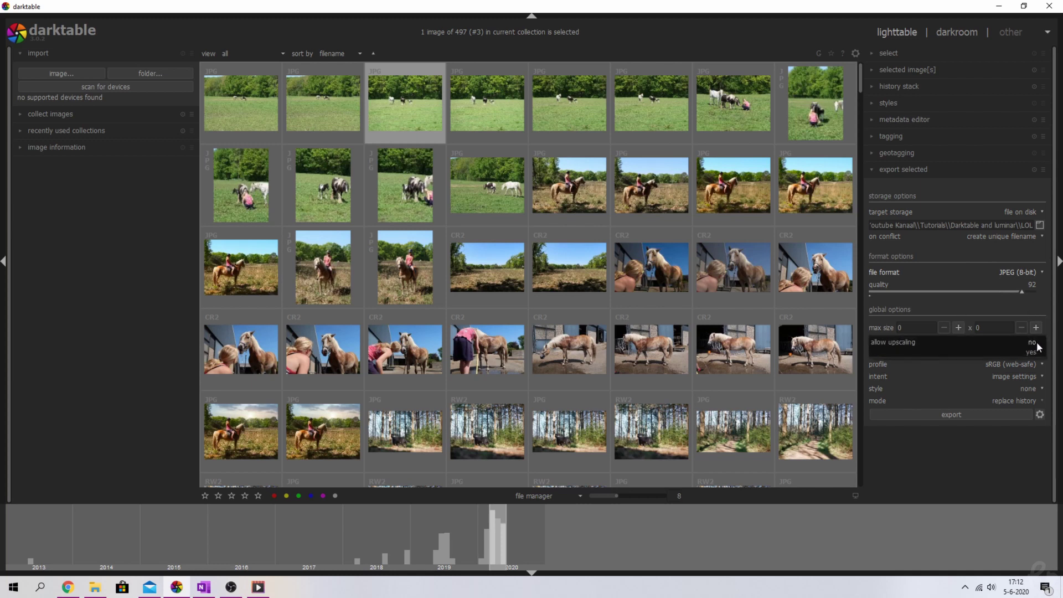
pyautogui.click(1032, 360)
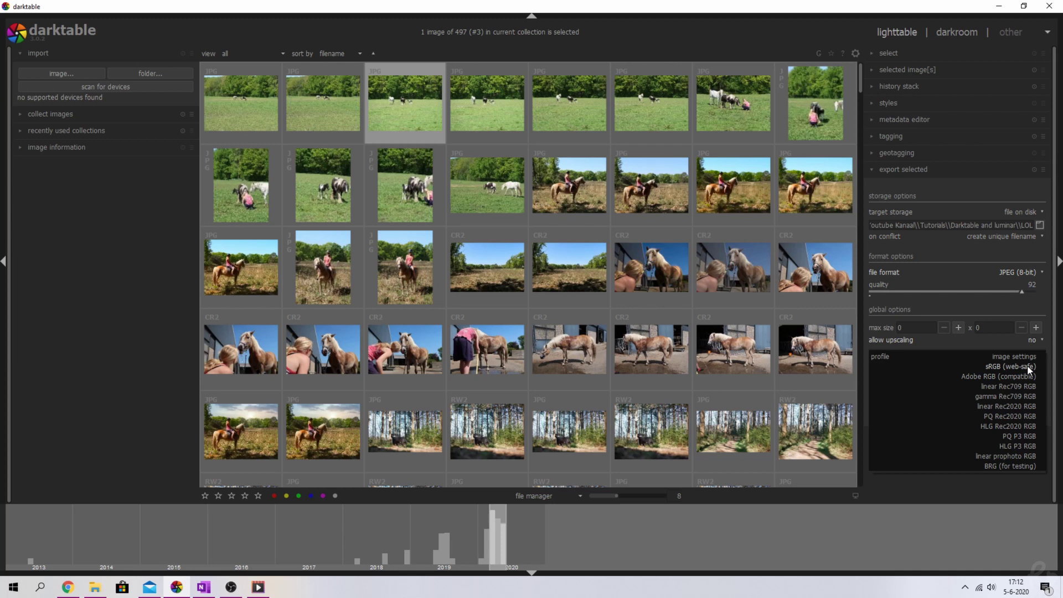
pyautogui.click(1020, 366)
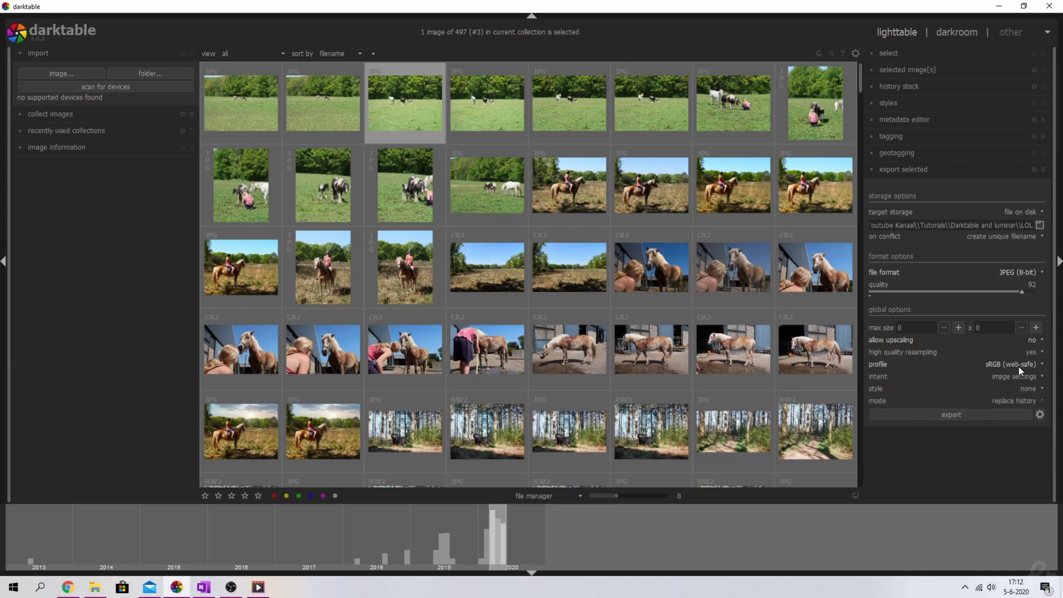